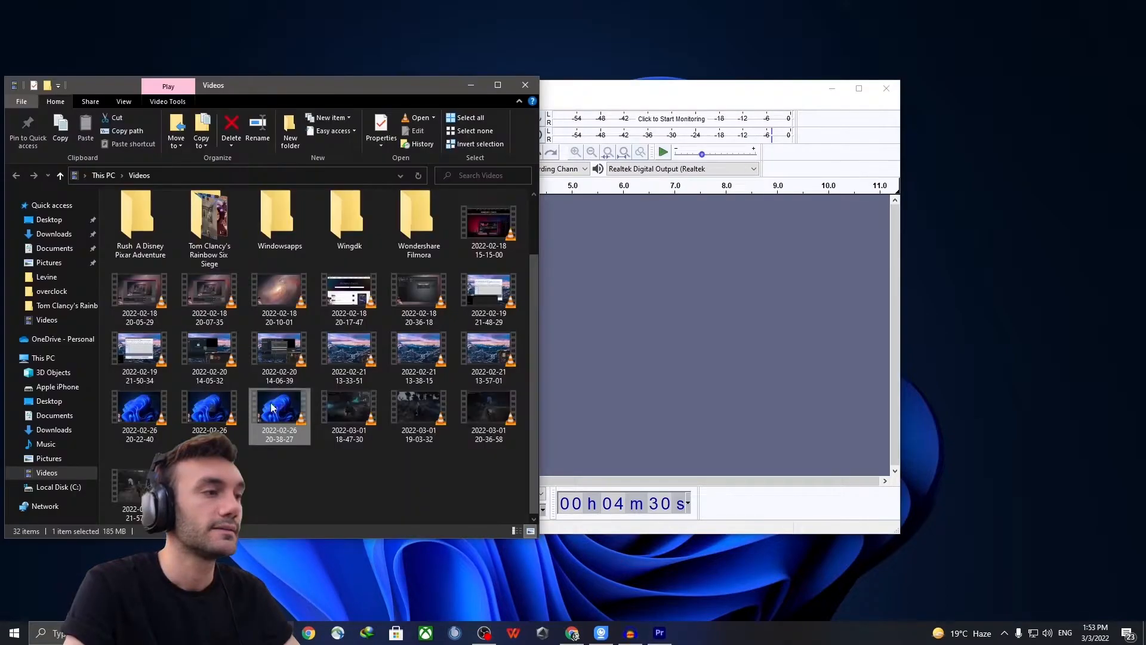
pyautogui.moveTo(274, 407); pyautogui.dragTo(617, 282)
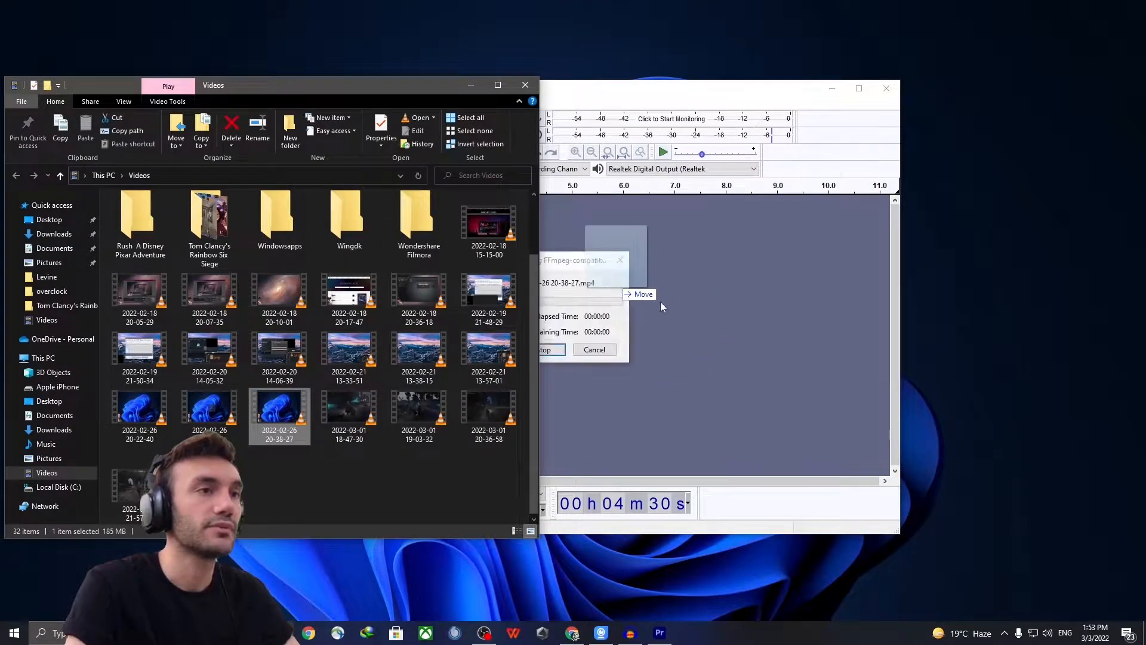
pyautogui.click(697, 411)
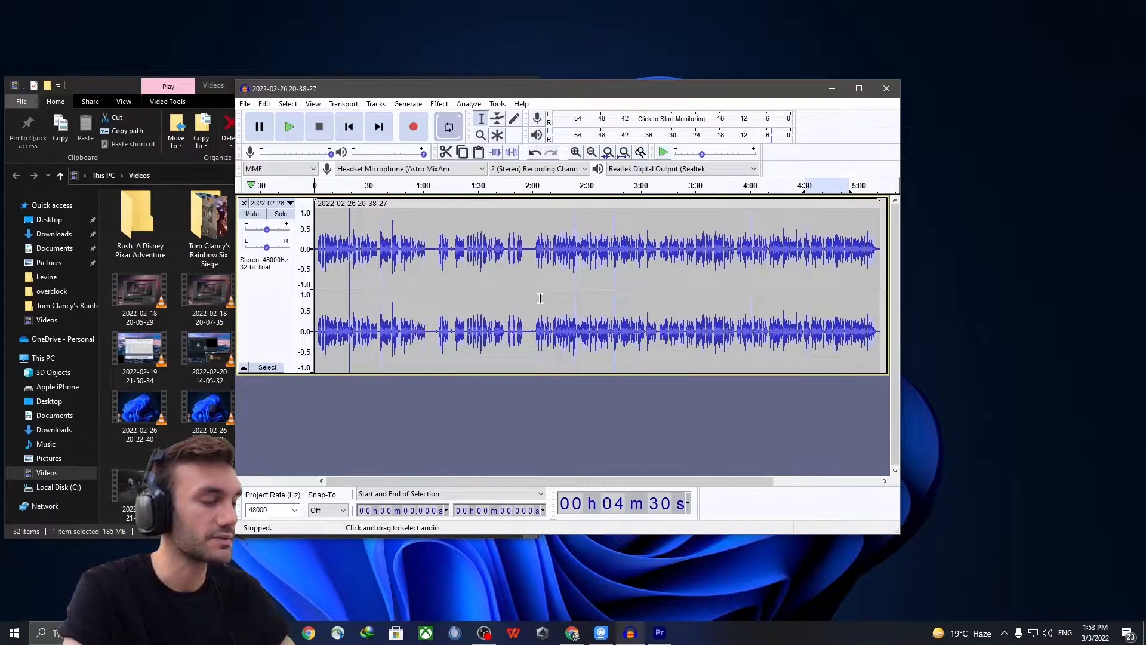
# Capture a Noise Reduction profile from the silent gap between about 1:01.6 and 1:08.4
pyautogui.hotkey('ctrl', '1')
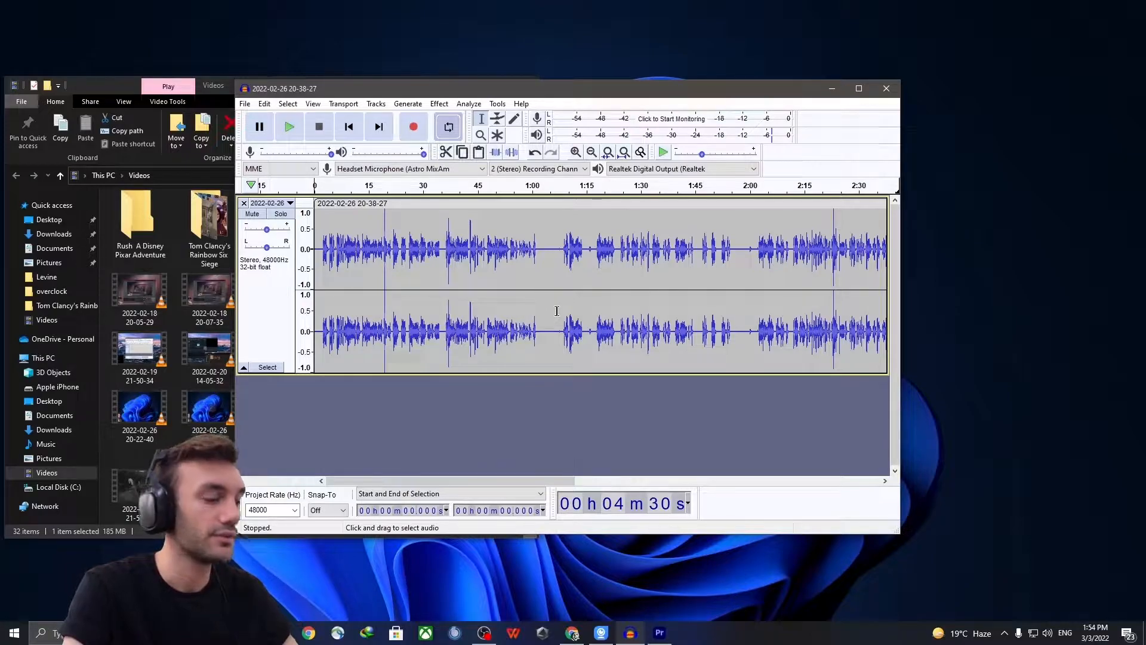
pyautogui.hotkey('ctrl', '1')
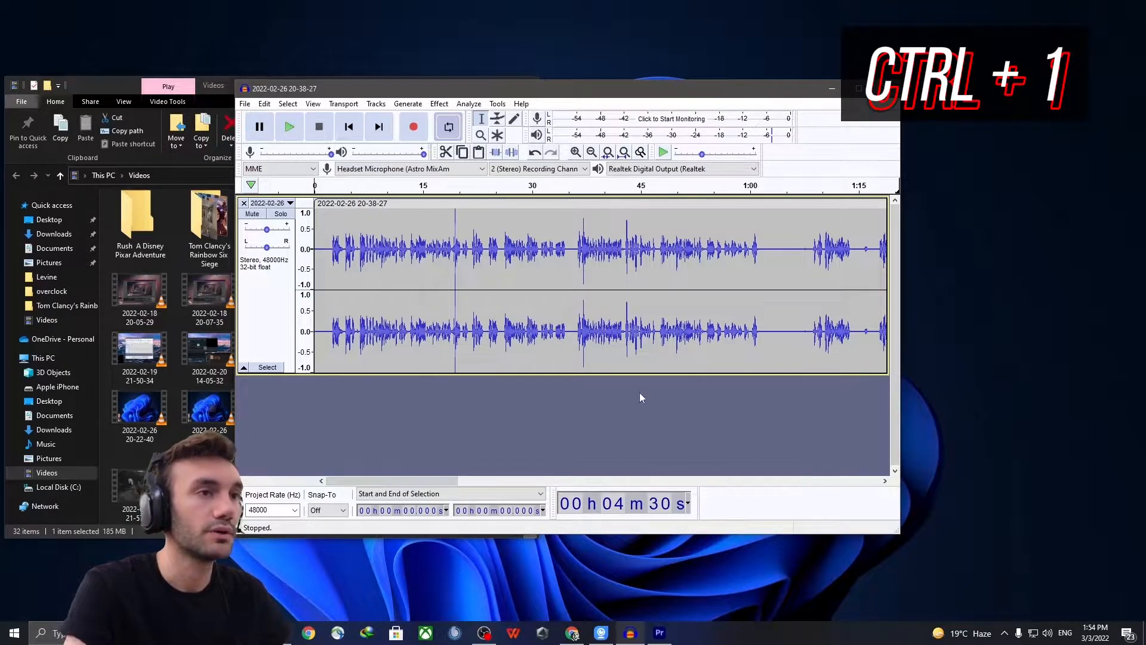
pyautogui.moveTo(401, 482); pyautogui.dragTo(463, 488)
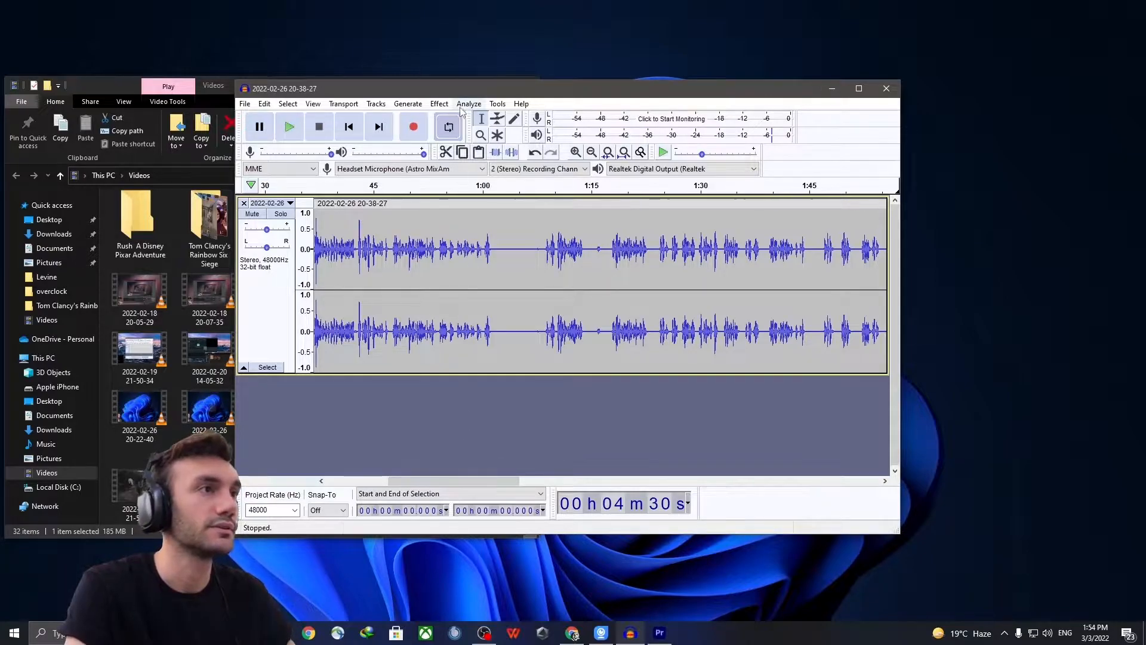
pyautogui.moveTo(493, 221); pyautogui.dragTo(544, 222)
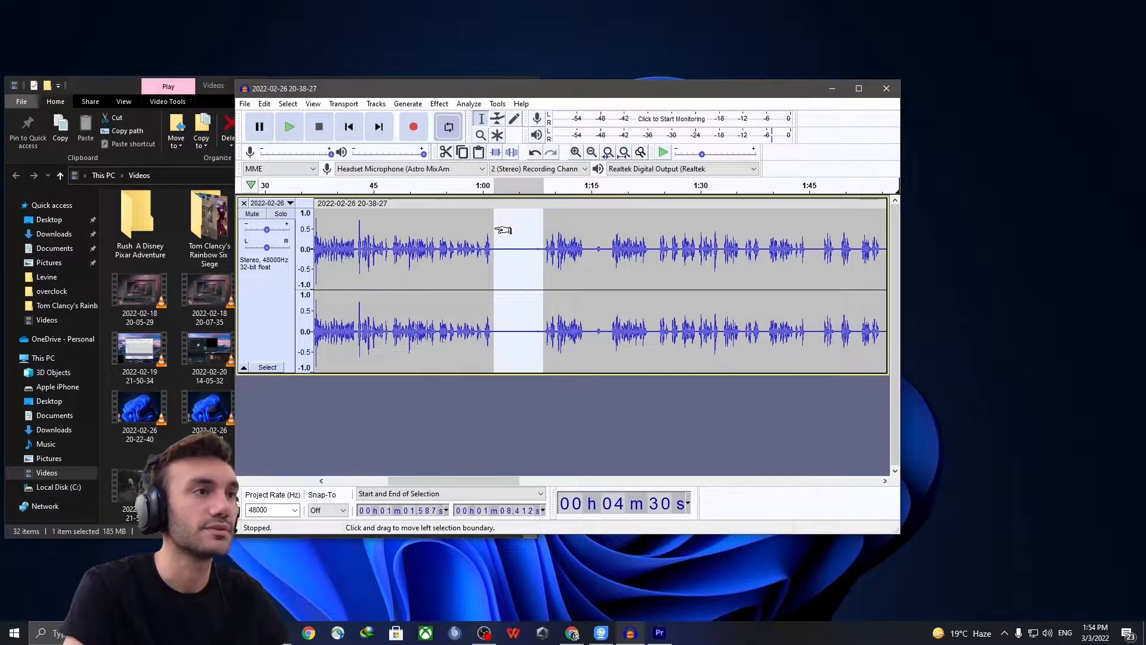
pyautogui.click(436, 104)
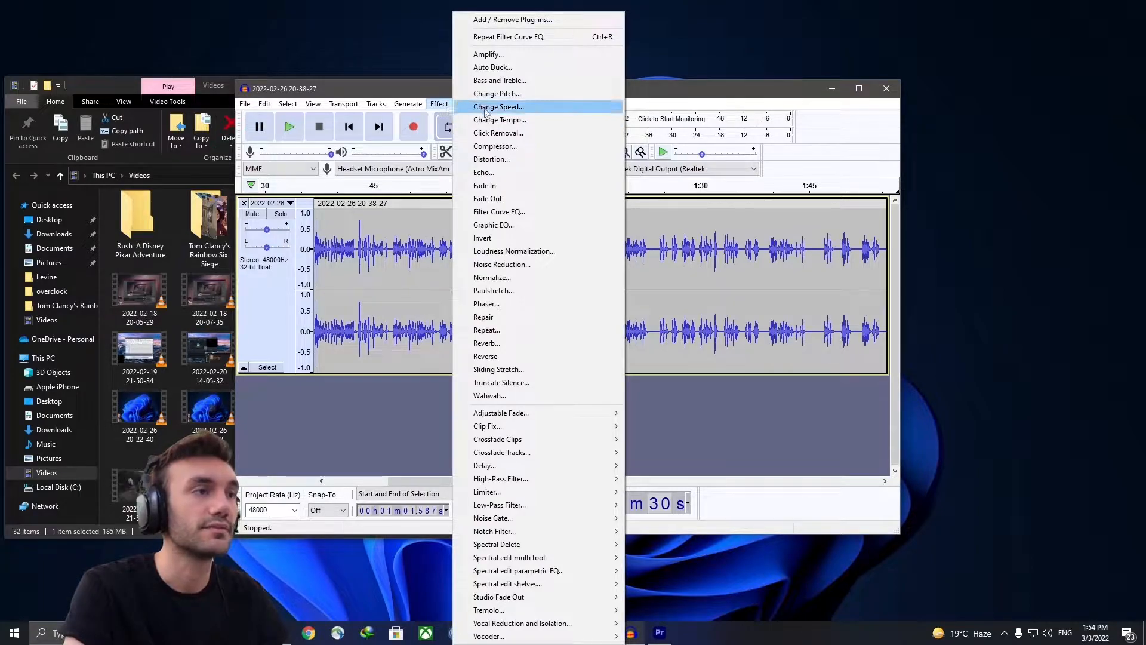
pyautogui.click(506, 265)
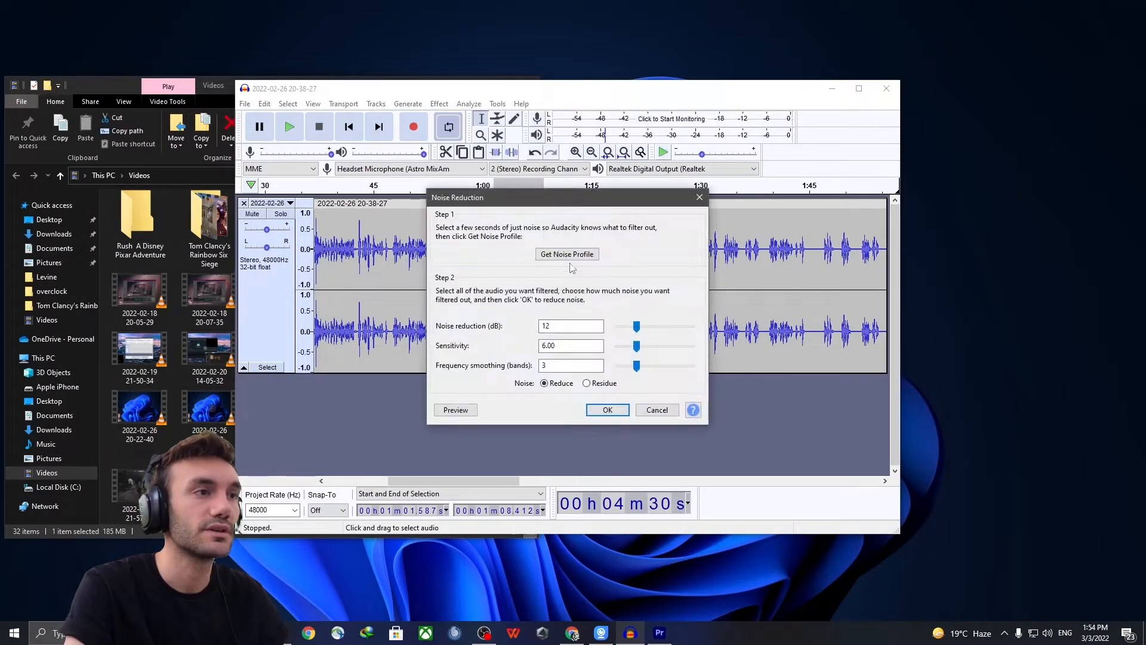
pyautogui.click(568, 255)
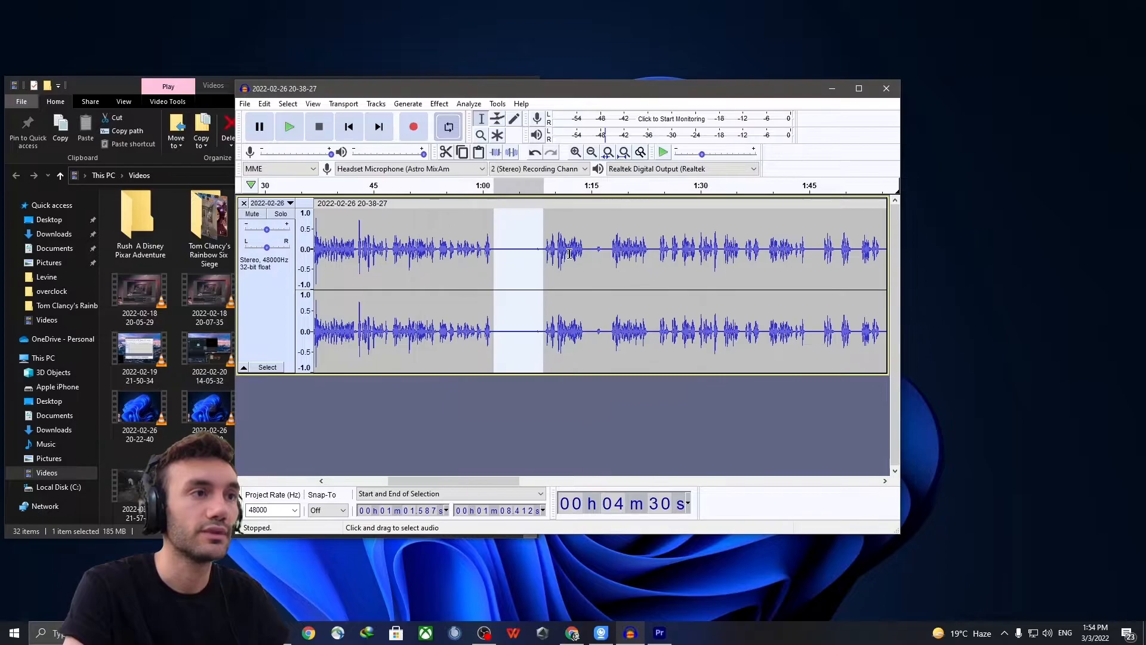
# Apply Noise Reduction to the whole track with 12 dB reduction, sensitivity 6.00 and 3 frequency smoothing bands
pyautogui.click(520, 271)
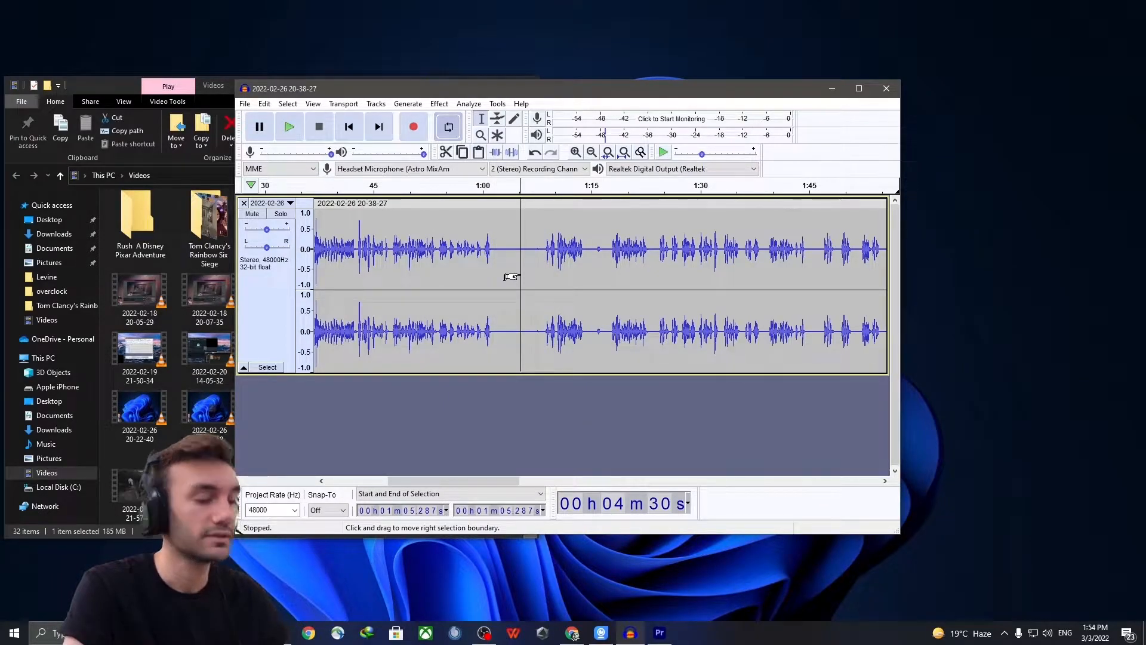
pyautogui.hotkey('ctrl', 'a')
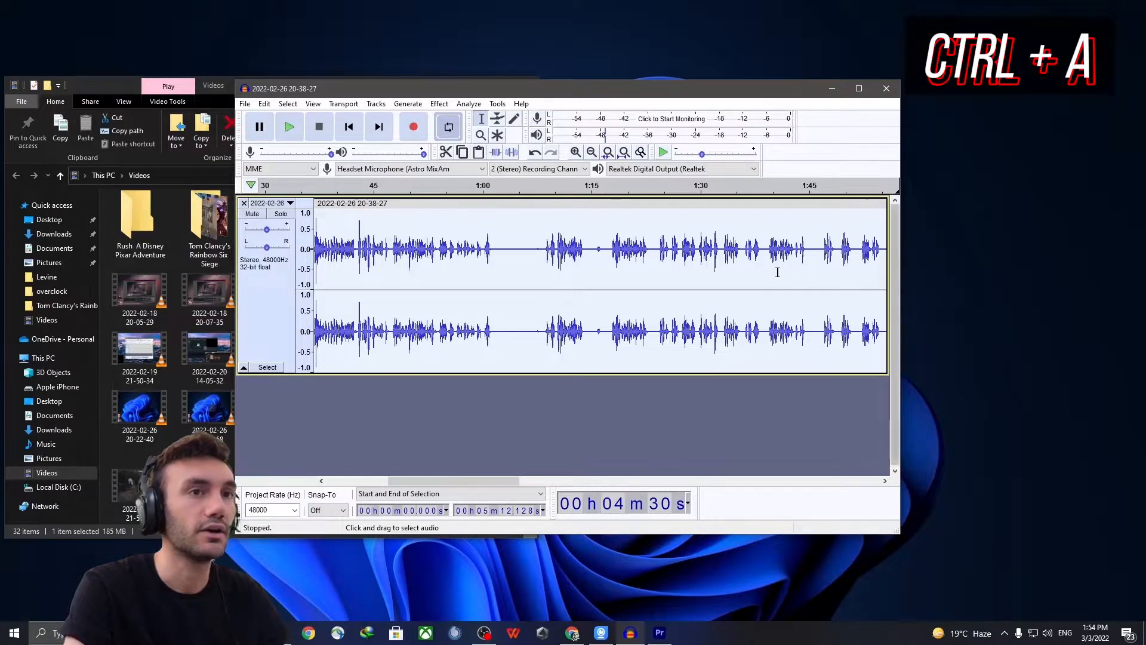
pyautogui.click(441, 104)
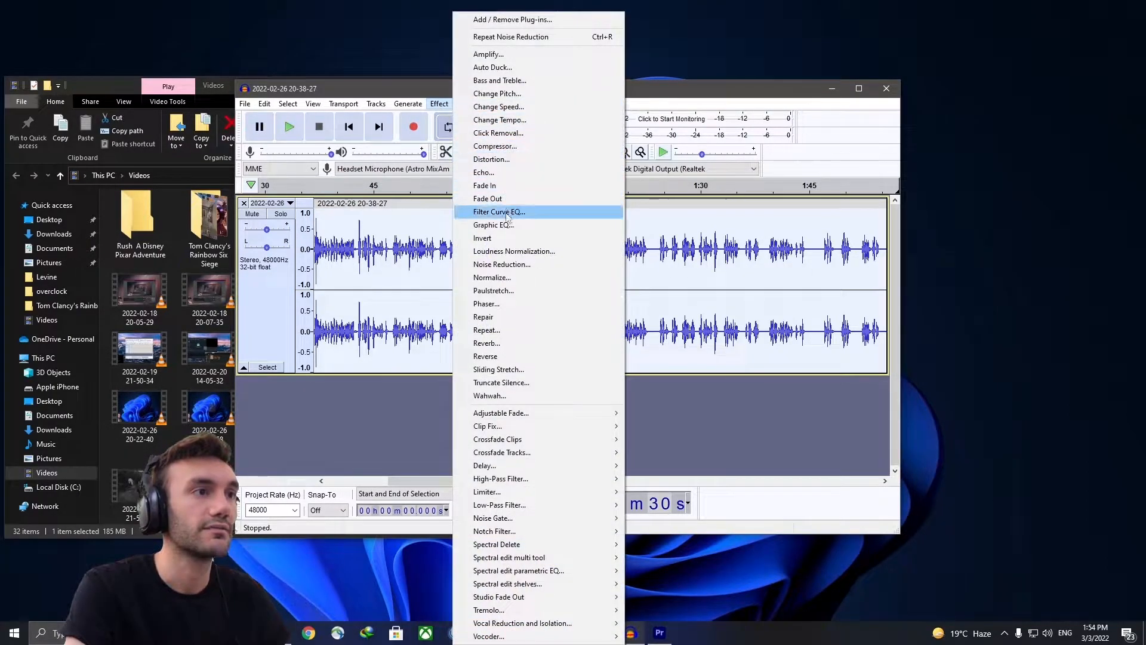
pyautogui.click(500, 266)
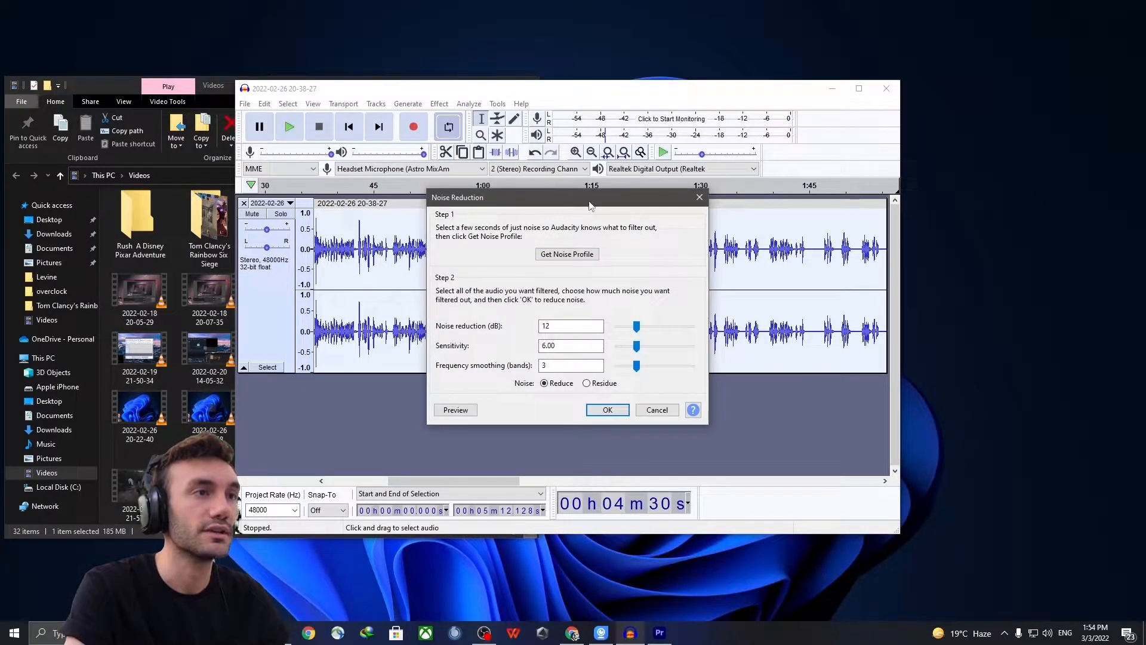
pyautogui.click(563, 327)
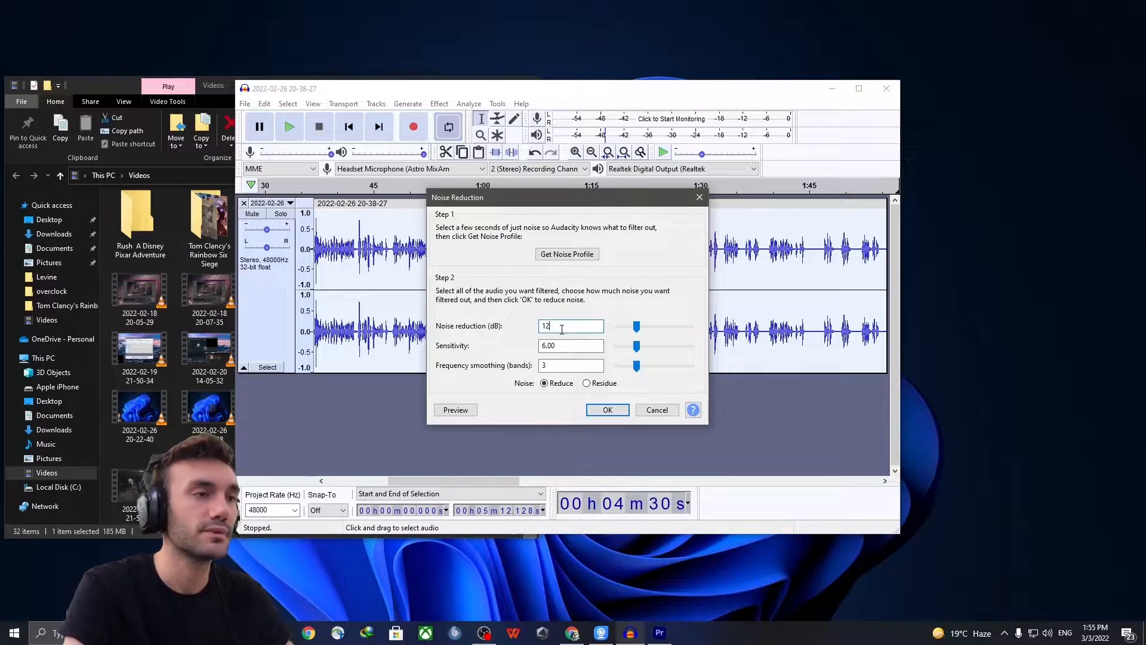
pyautogui.doubleClick(555, 347)
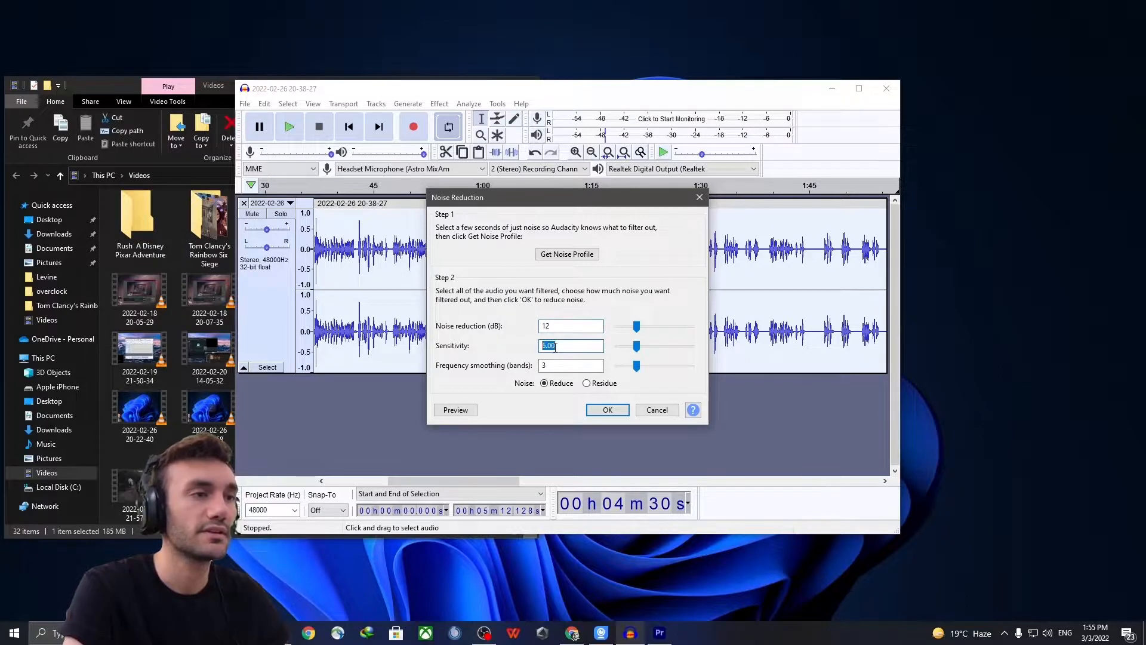
pyautogui.click(606, 411)
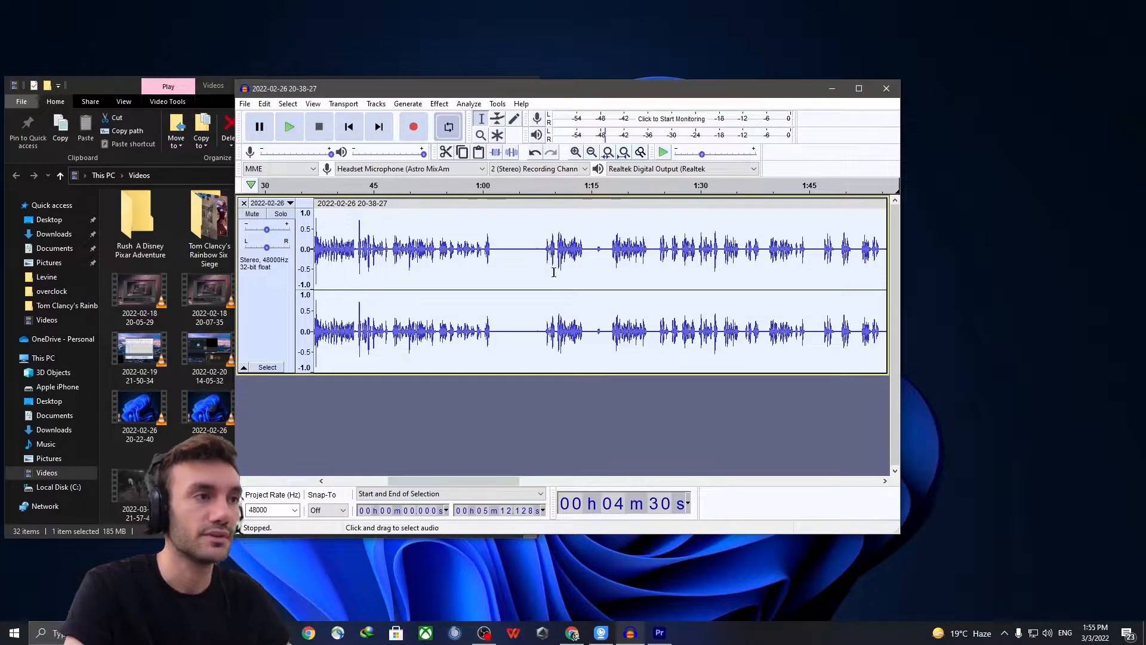
# Play the silent gap from about 1:01.5 to check for remaining background noise
pyautogui.click(493, 236)
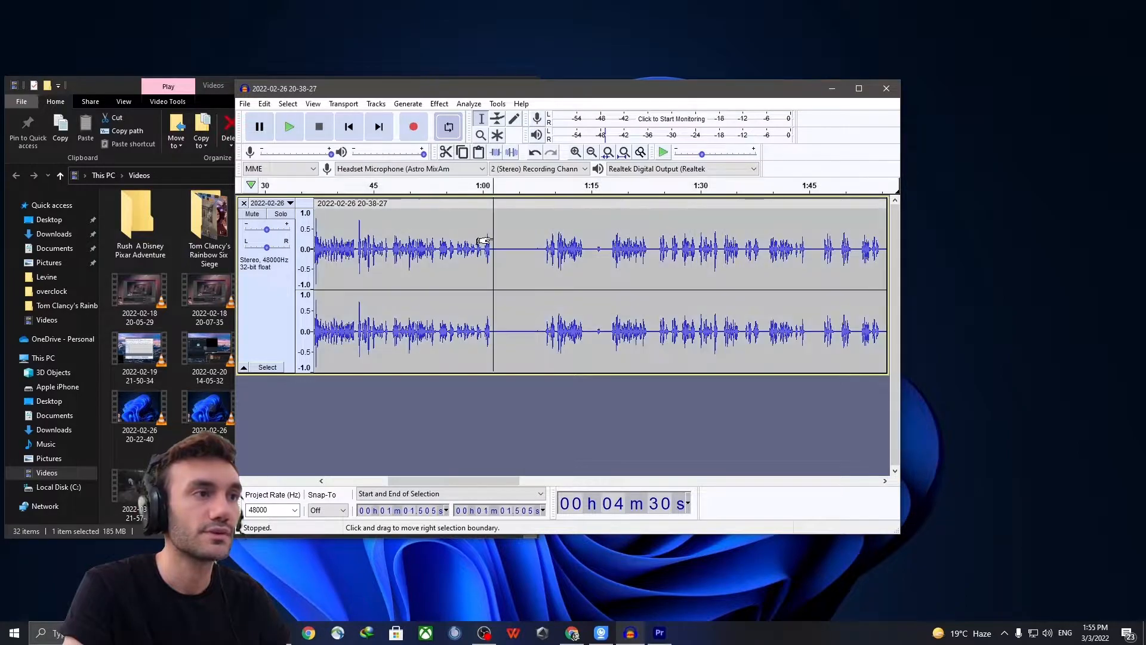
pyautogui.press('space')
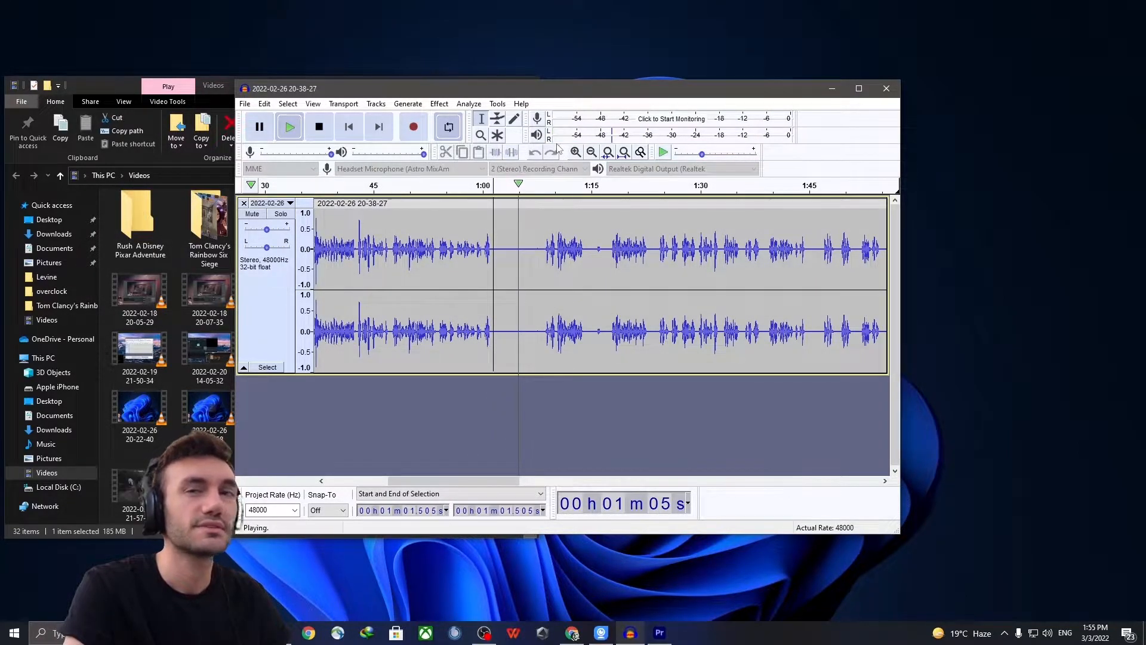
pyautogui.press('space')
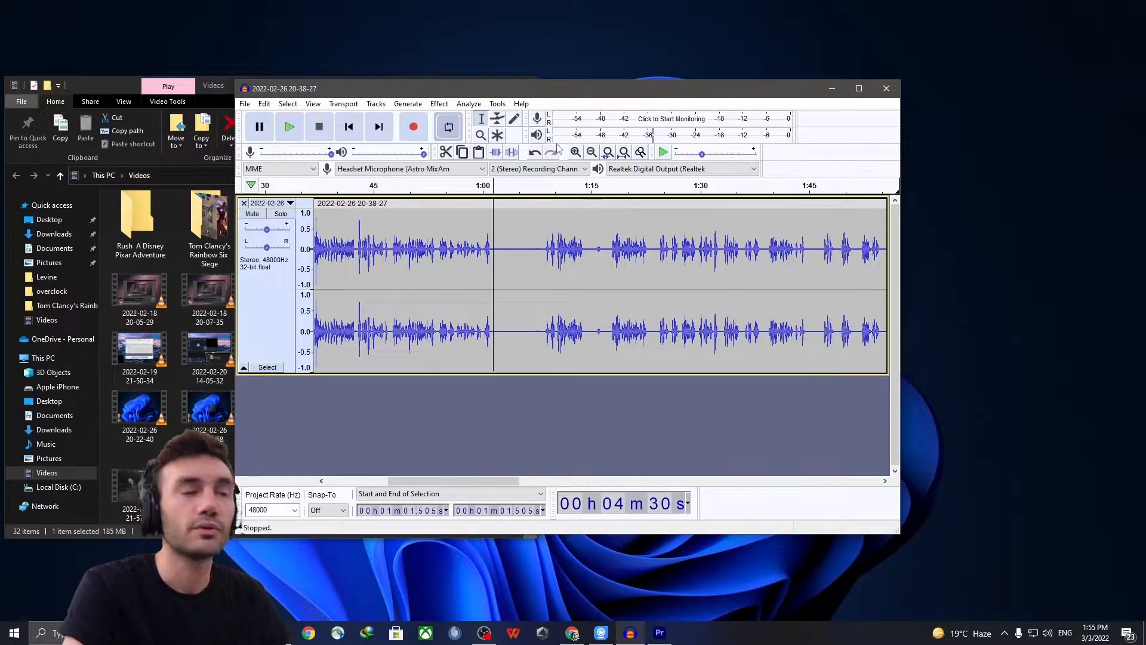
# Apply the Compressor to the whole track with threshold -12 dB, noise floor -40 dB, ratio 2:1, attack 0.20 secs and release 1.0 secs
pyautogui.click(509, 233)
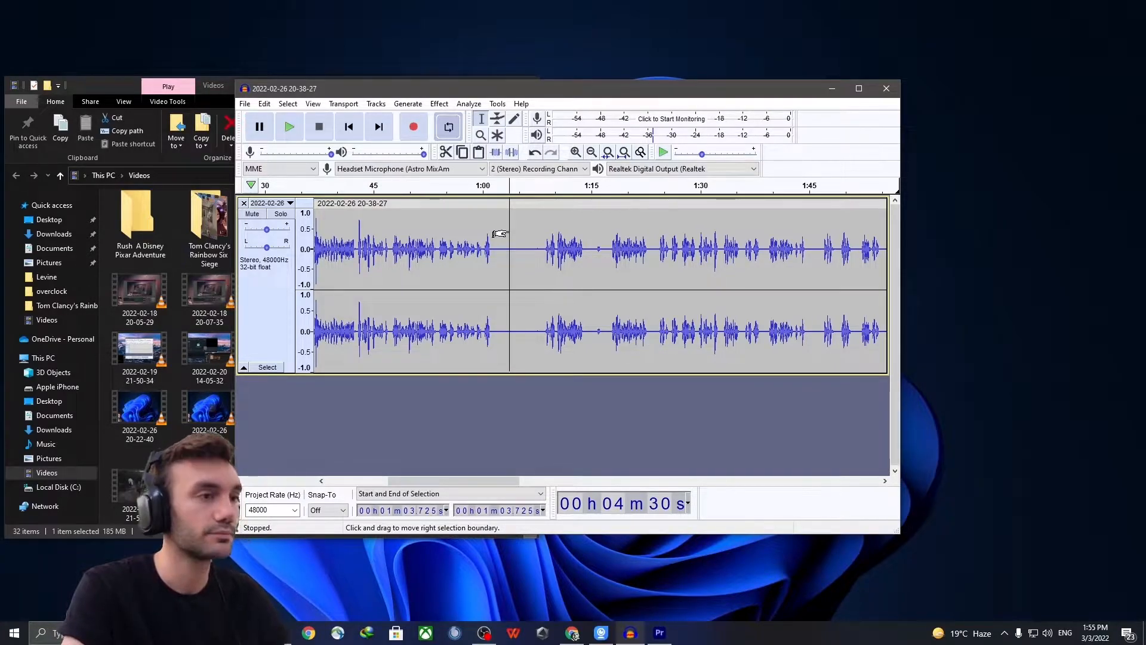
pyautogui.hotkey('ctrl', 'a')
pyautogui.click(440, 103)
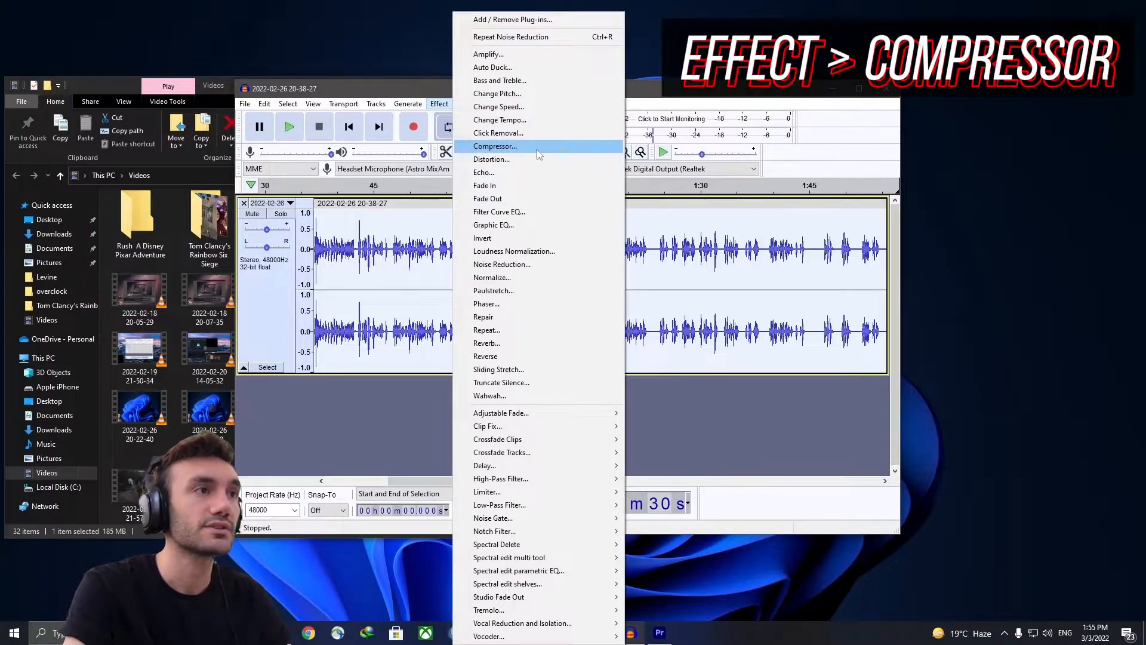
pyautogui.click(494, 146)
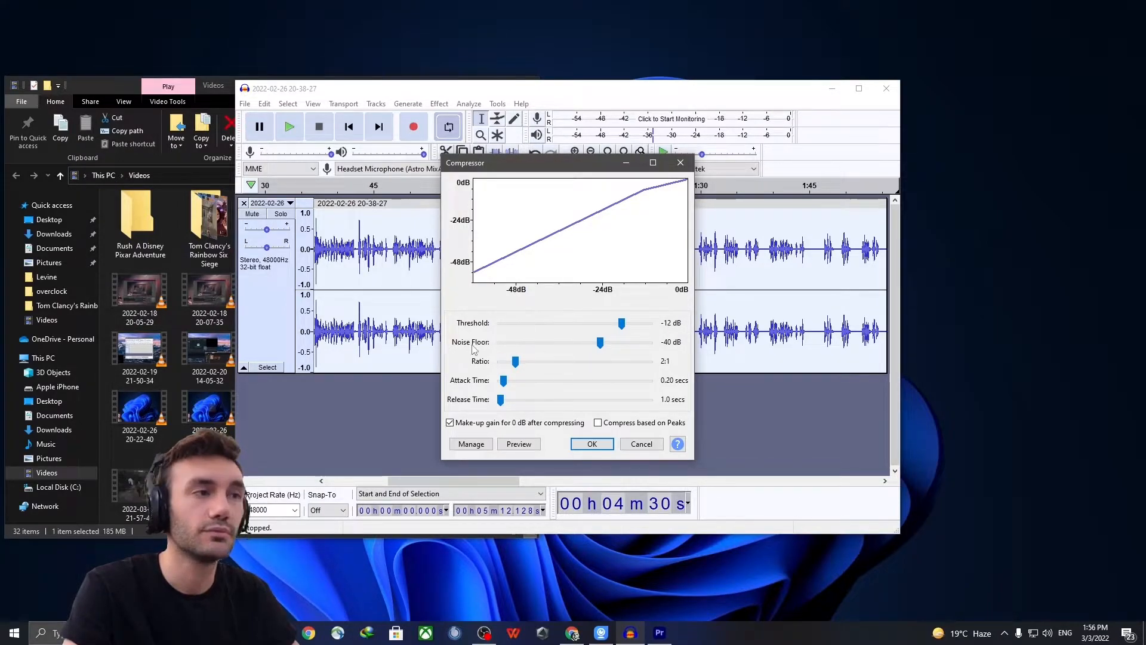
pyautogui.moveTo(600, 342); pyautogui.dragTo(613, 344)
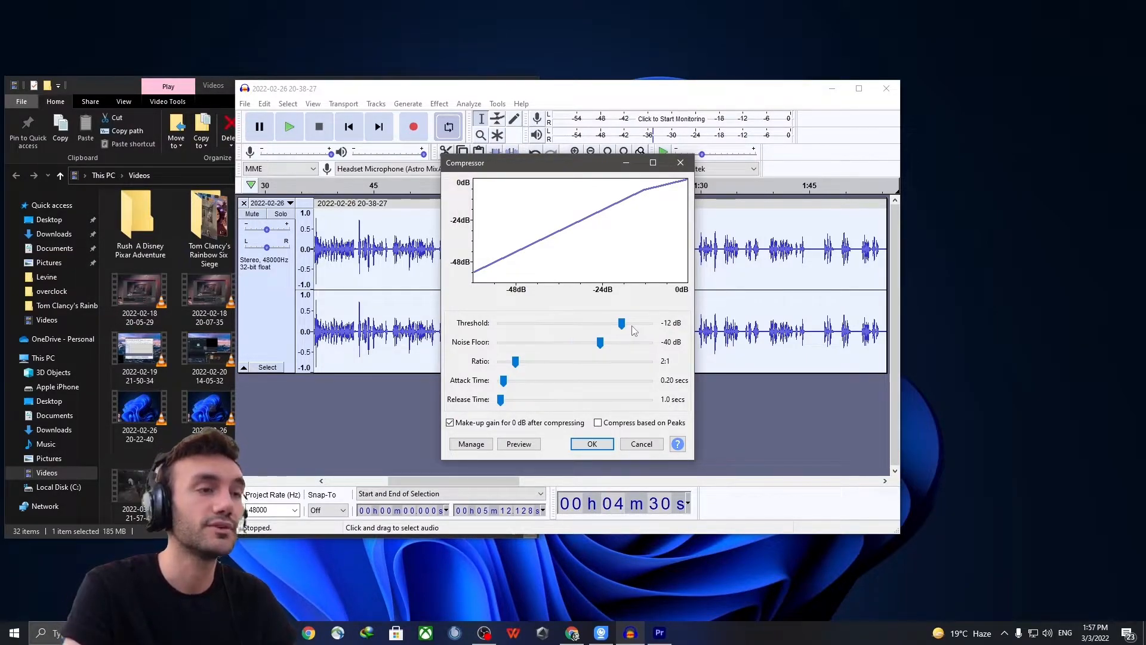
pyautogui.click(592, 444)
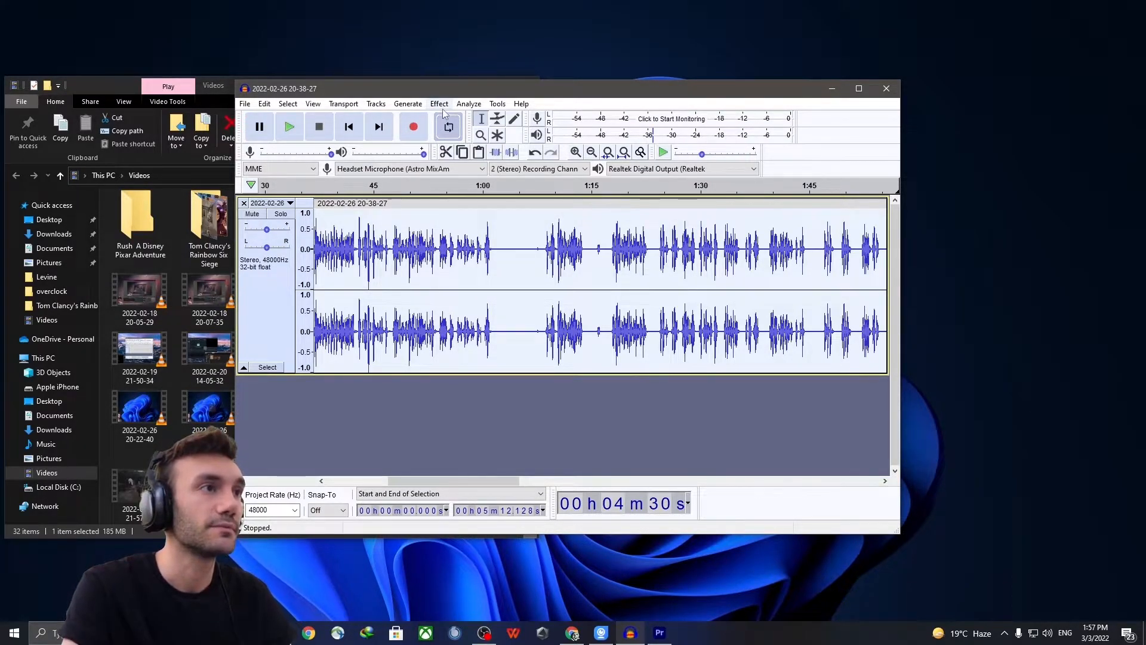
# Apply Filter Curve EQ to the whole track using the Treble Boost factory preset
pyautogui.click(505, 245)
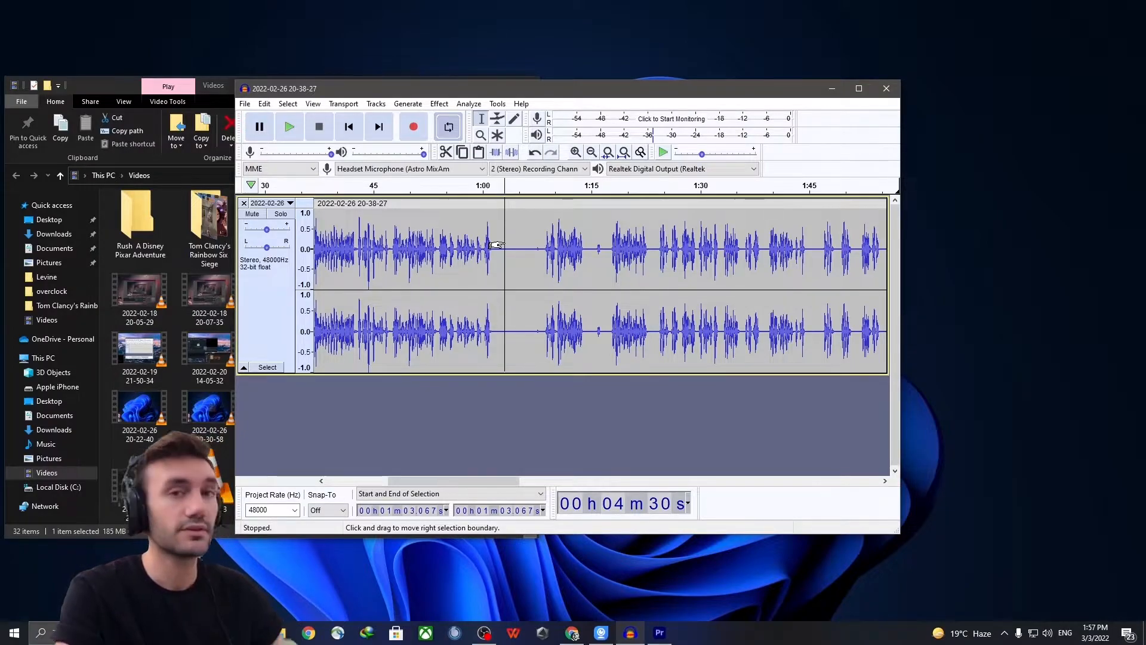
pyautogui.hotkey('ctrl', 'a')
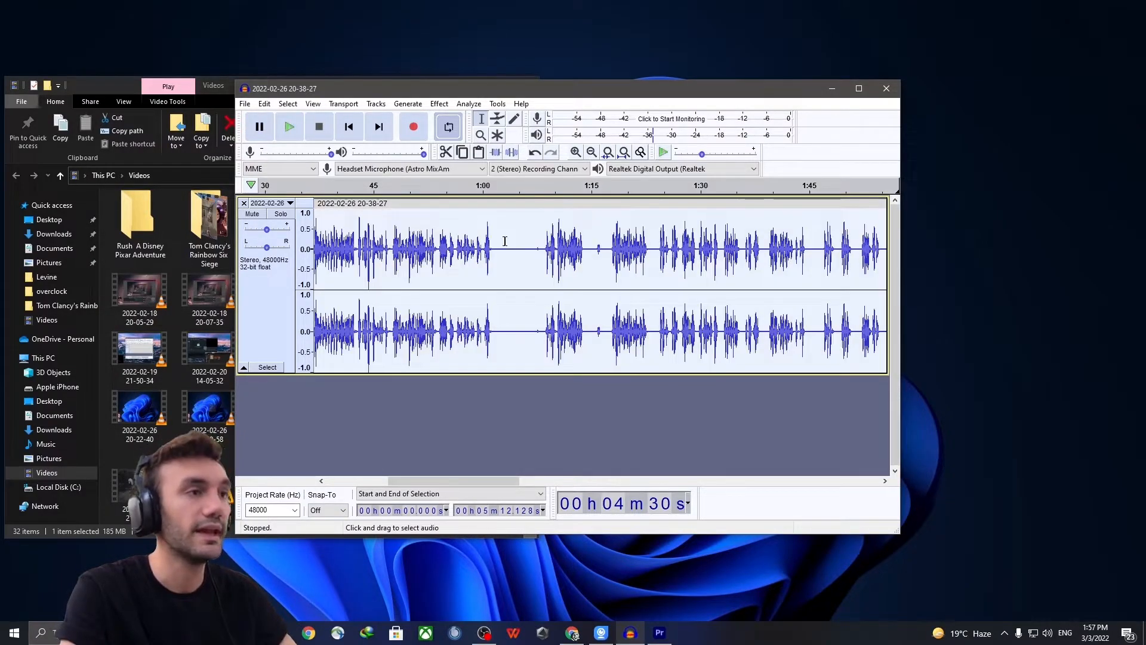
pyautogui.click(441, 105)
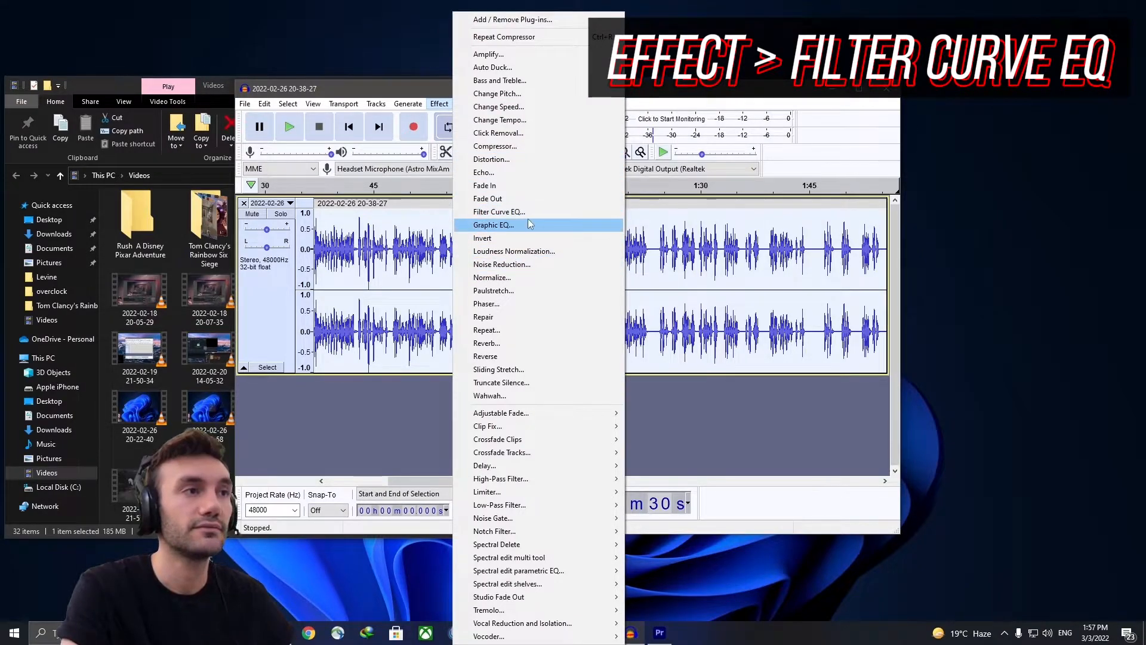
pyautogui.click(511, 213)
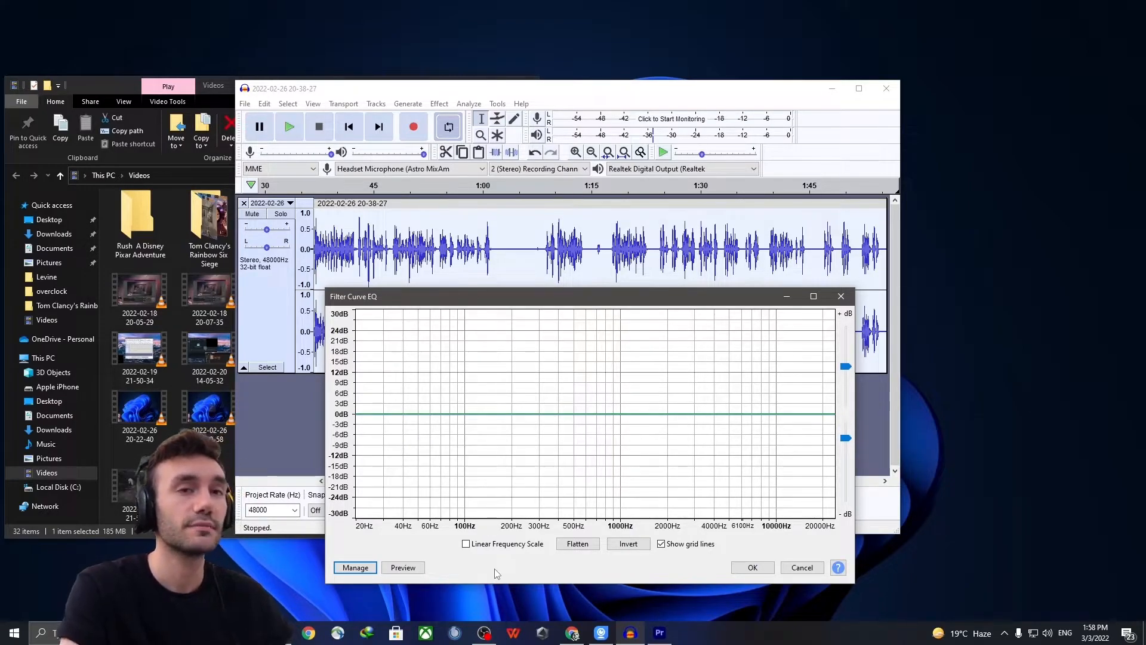
pyautogui.click(357, 568)
pyautogui.moveTo(382, 500)
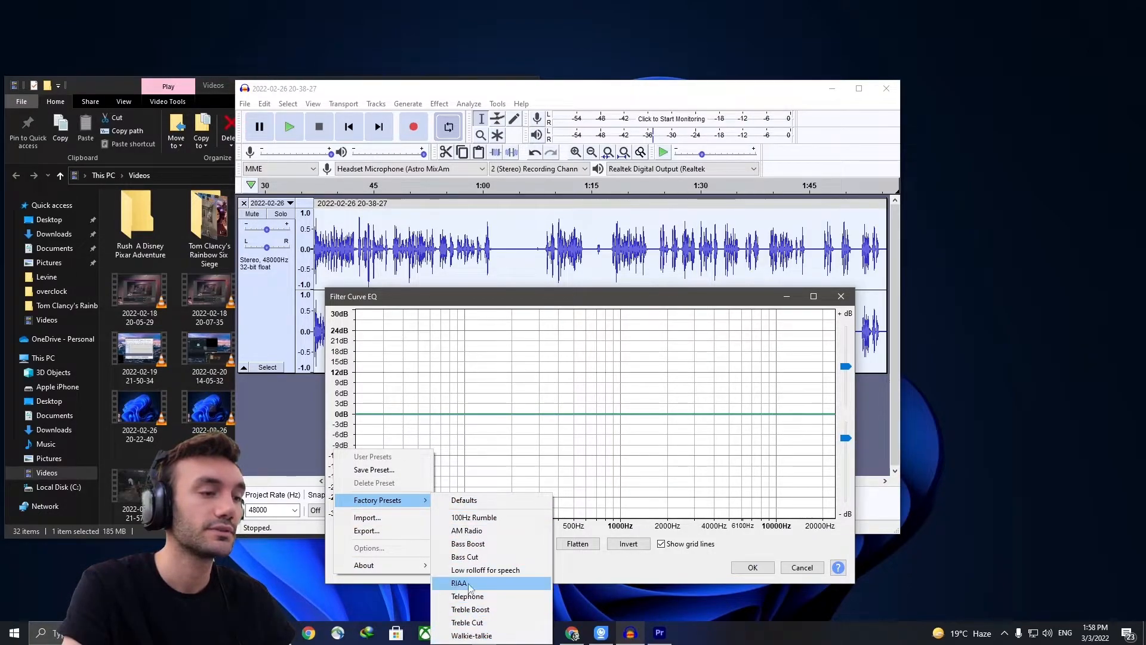
pyautogui.click(468, 609)
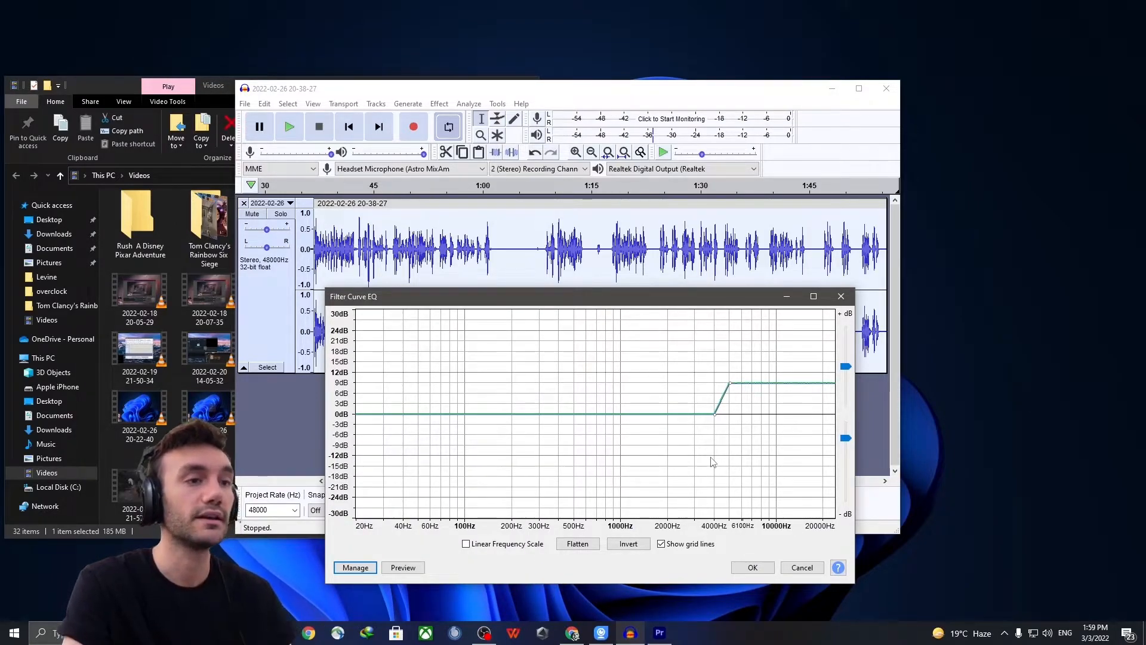
pyautogui.click(752, 567)
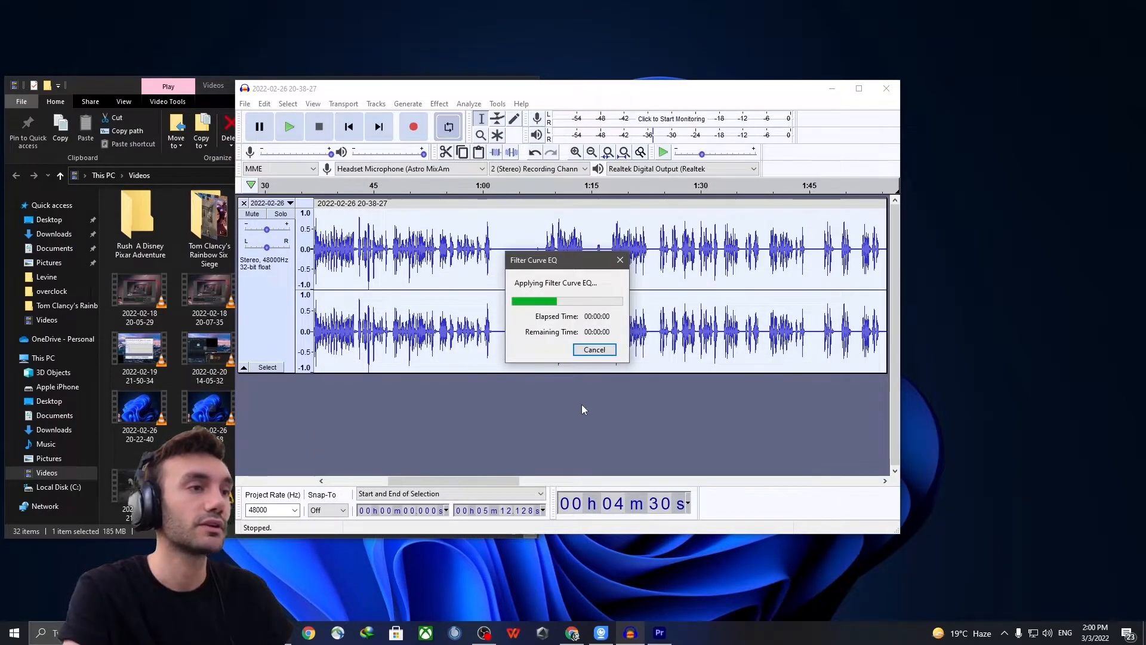
# Play the processed track from about 37.5 seconds to hear the result, and move the editor window to uncover more of the Videos folder
pyautogui.moveTo(456, 481); pyautogui.dragTo(404, 485)
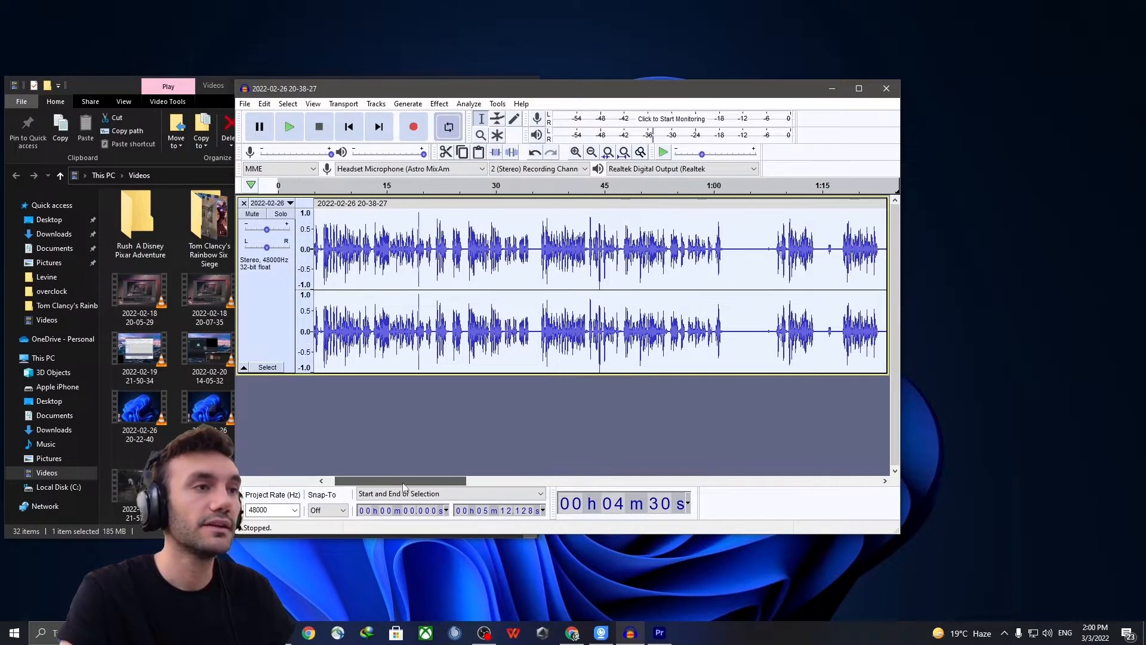
pyautogui.click(548, 251)
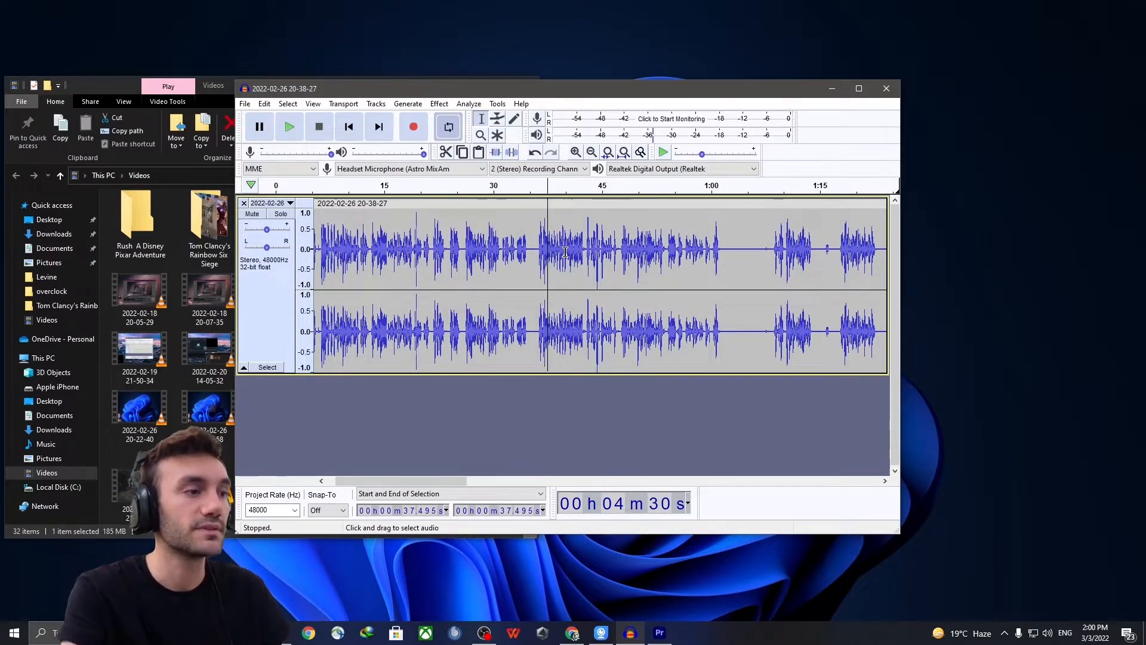
pyautogui.press('space')
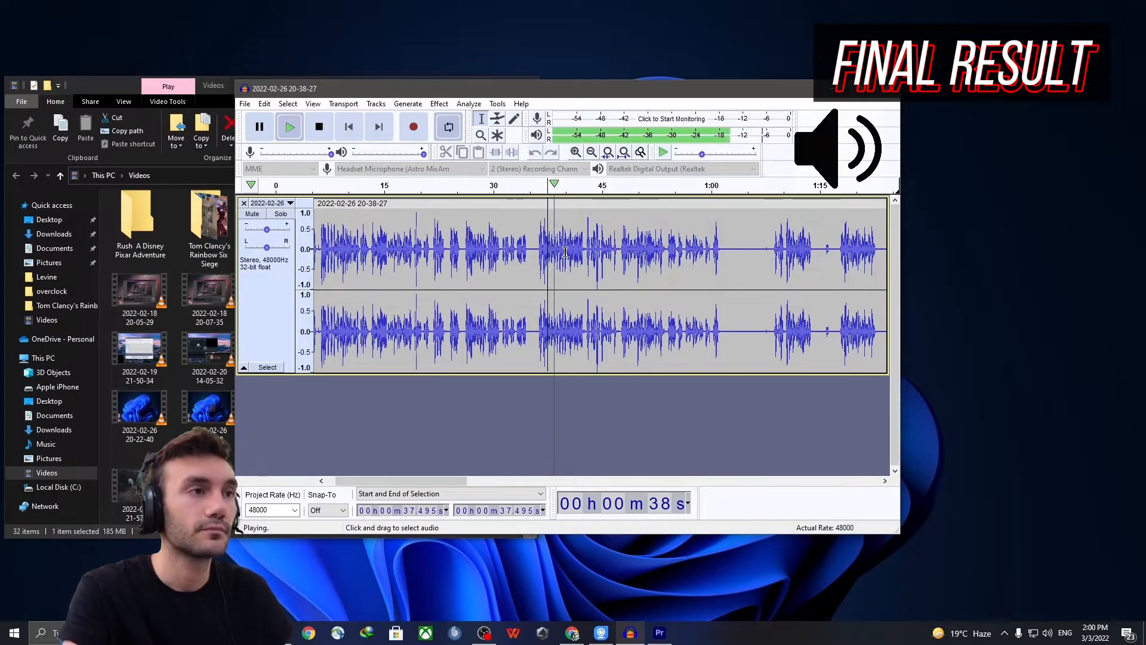
pyautogui.moveTo(631, 90); pyautogui.dragTo(796, 88)
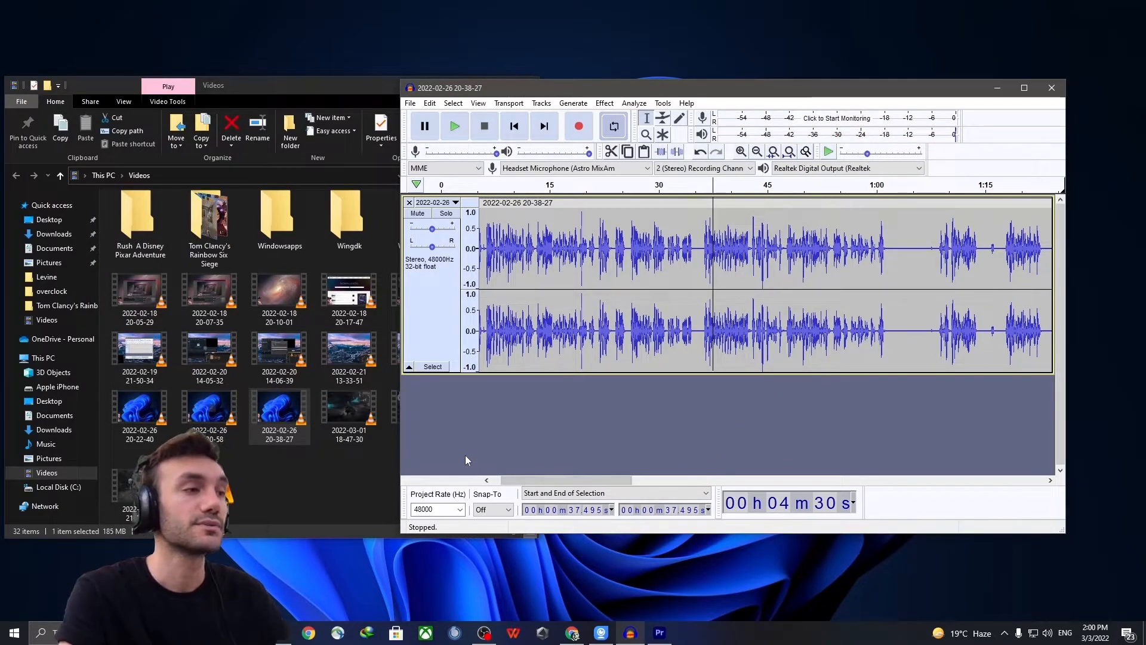
pyautogui.click(376, 462)
pyautogui.click(611, 456)
pyautogui.click(376, 462)
pyautogui.click(564, 445)
pyautogui.click(334, 476)
pyautogui.click(288, 422)
pyautogui.click(305, 470)
pyautogui.click(286, 424)
pyautogui.click(302, 469)
pyautogui.doubleClick(282, 416)
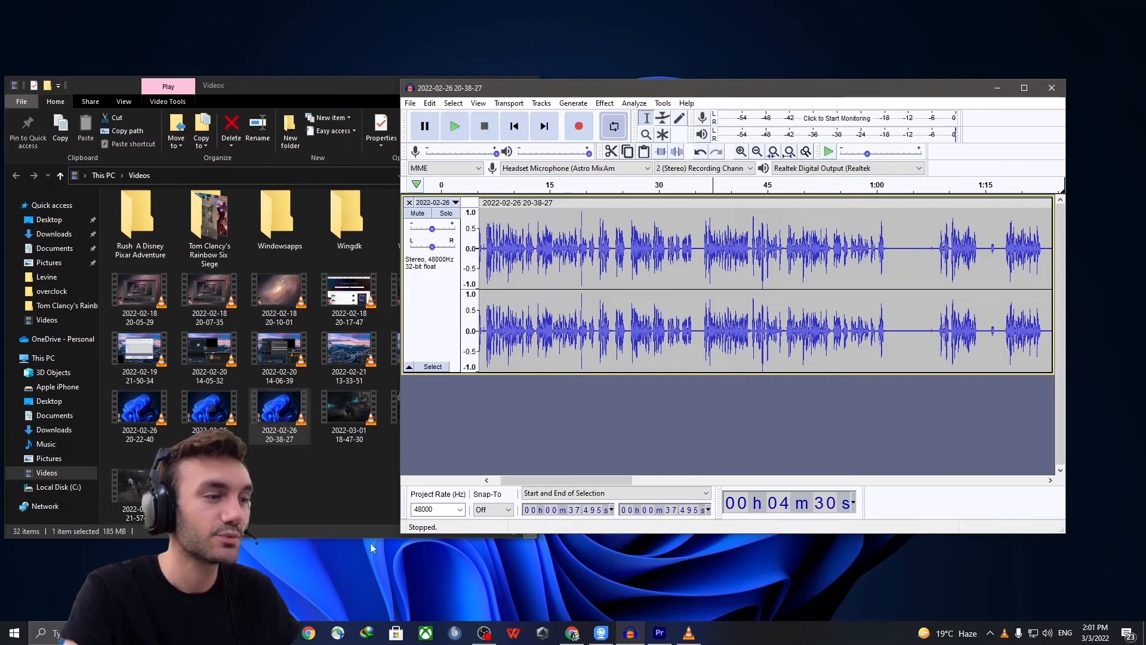
pyautogui.click(688, 632)
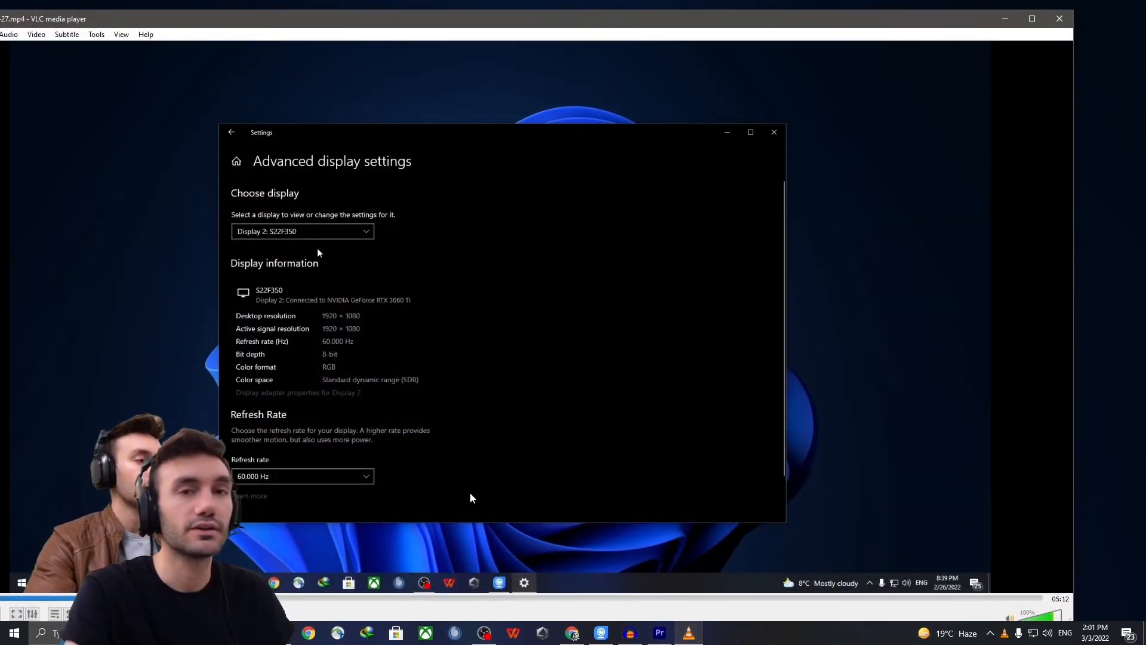
pyautogui.press('space')
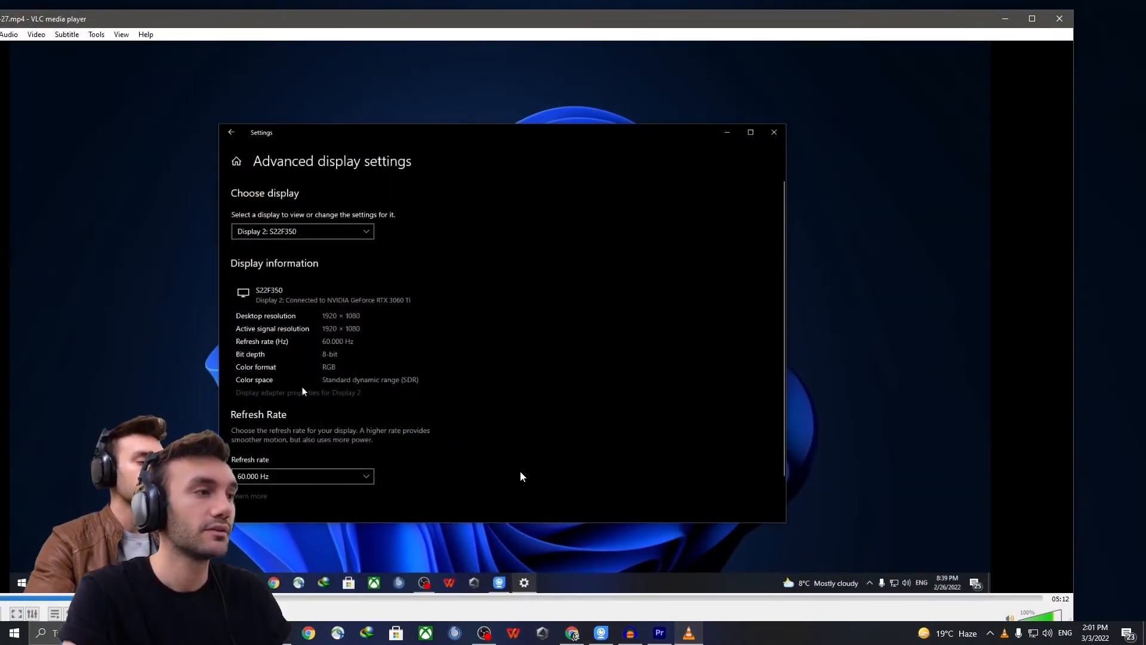
pyautogui.press('space')
pyautogui.click(1005, 18)
# Play the processed track in Audacity from about 38.15 seconds to compare it with the original audio
pyautogui.click(717, 222)
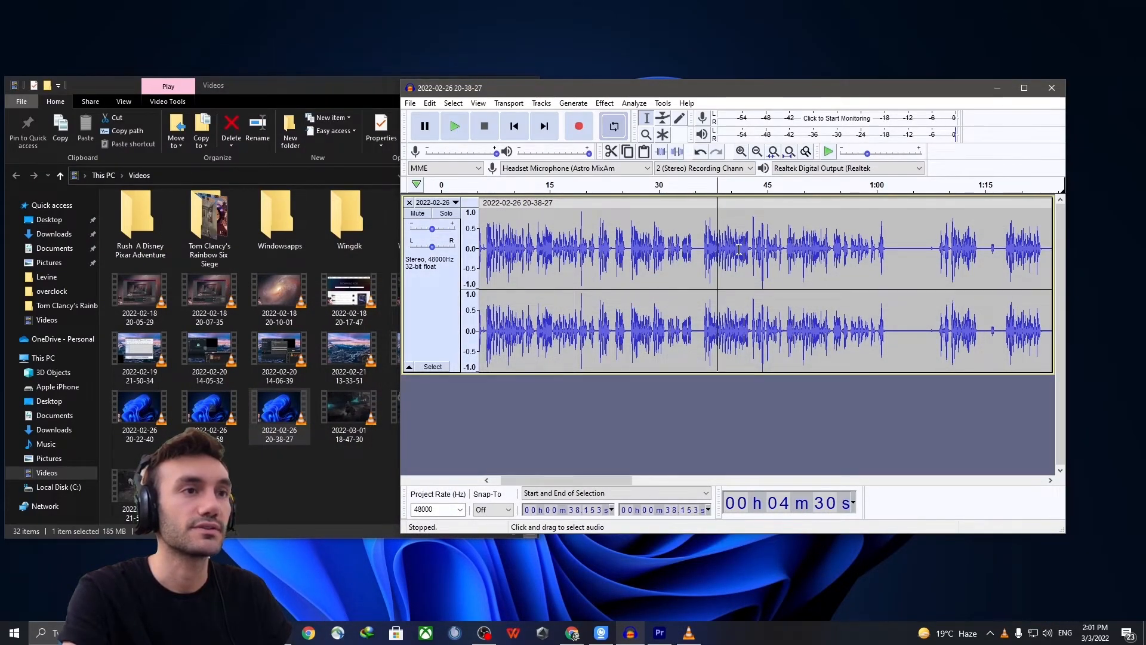
pyautogui.press('space')
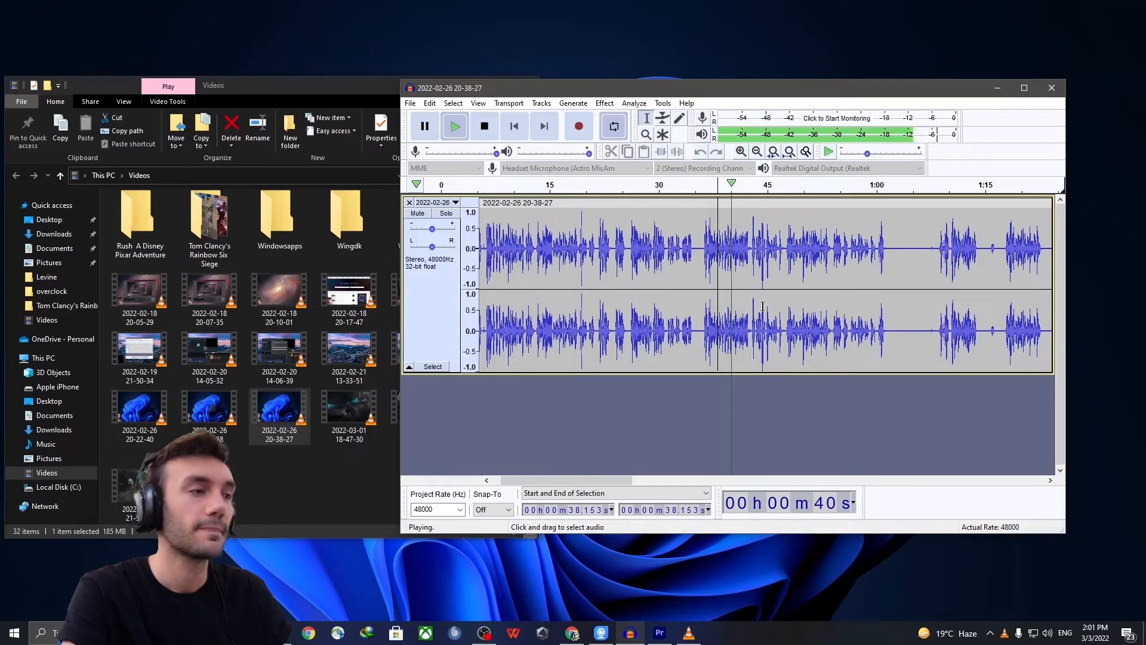
pyautogui.press('space')
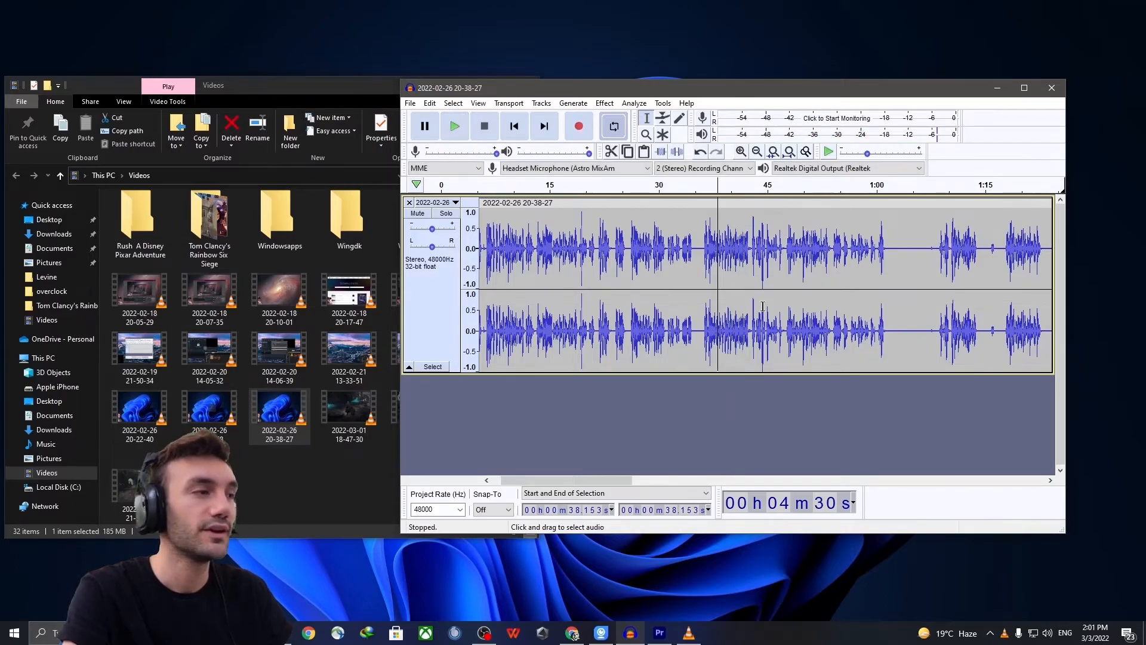
# Put the Videos folder window out of the way, reposition the Audacity window, and bring up the audio export format choices
pyautogui.click(348, 96)
pyautogui.click(457, 87)
pyautogui.moveTo(502, 96); pyautogui.dragTo(418, 120)
pyautogui.click(325, 129)
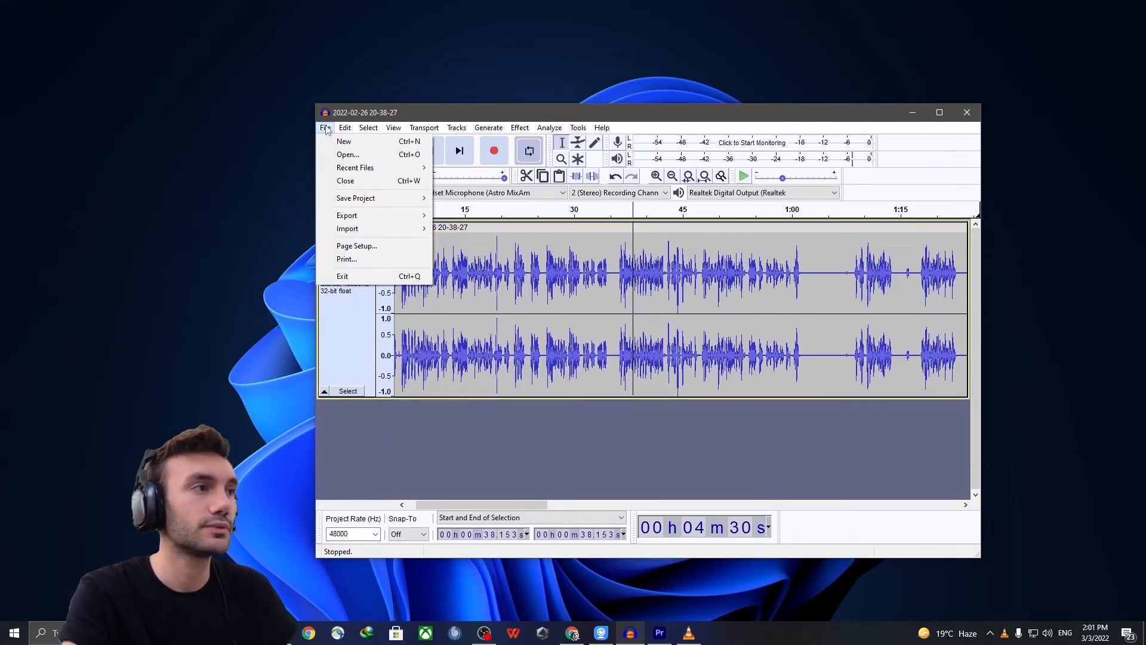
pyautogui.moveTo(355, 216)
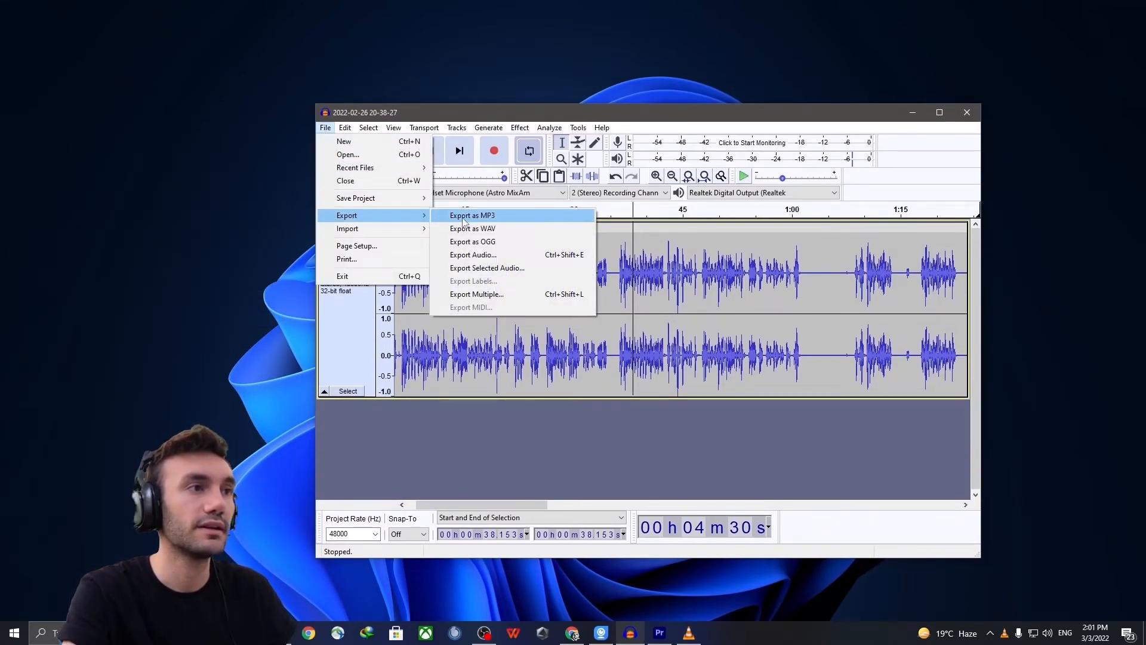